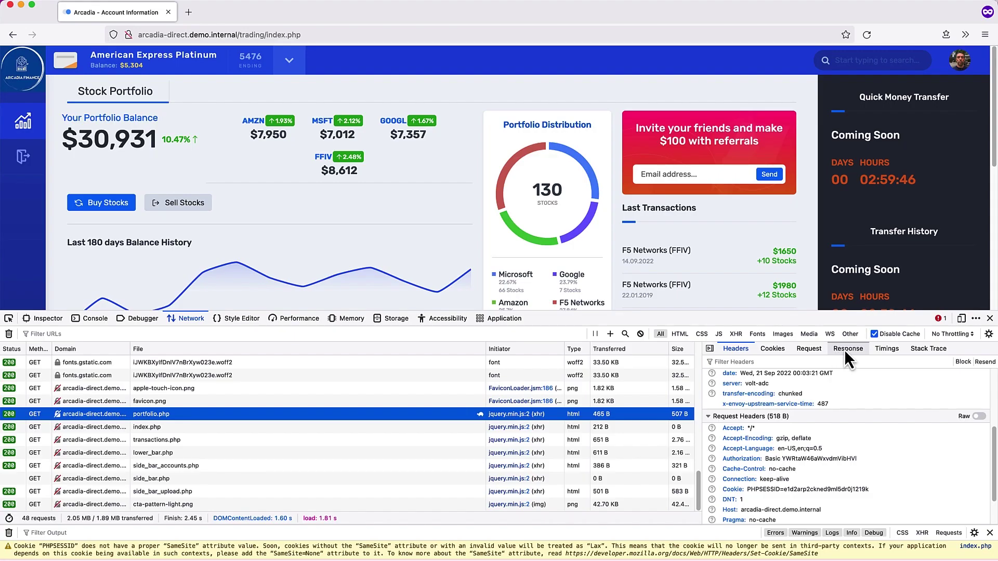
Step: Show the timing breakdown for the direct-origin portfolio.php request (2.34 s download)
{"action": "left_click", "coordinate": [877, 348]}
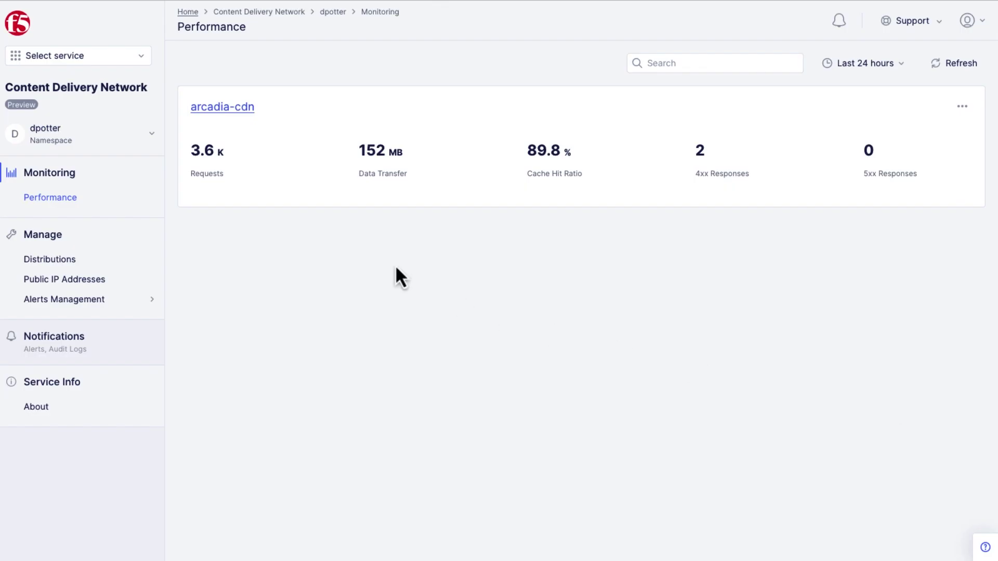
Step: Show the arcadia-cdn dashboard, toggle the Hits series, and try the Data Transfer and Bandwidth charts
{"action": "left_click", "coordinate": [238, 126]}
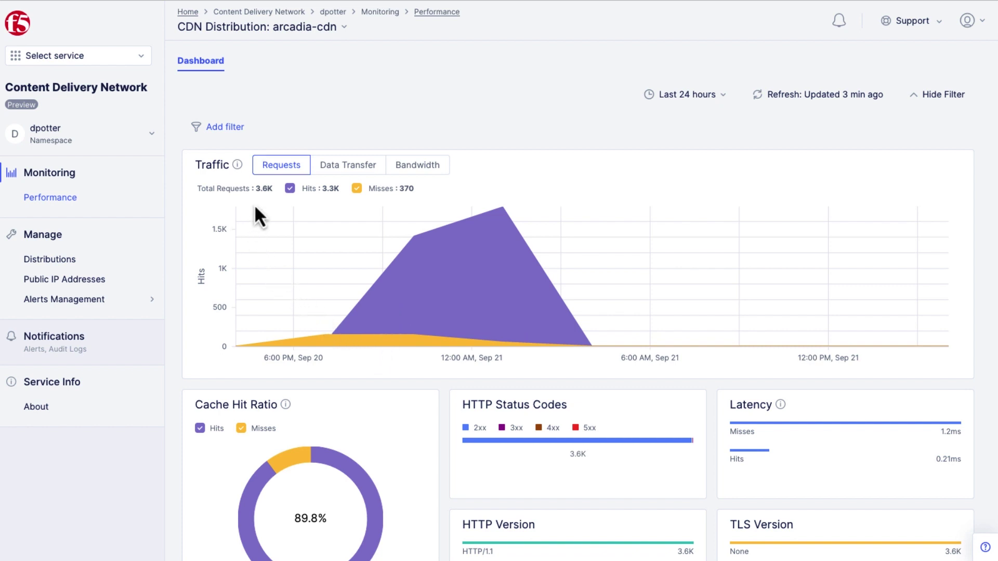
{"action": "left_click", "coordinate": [290, 189]}
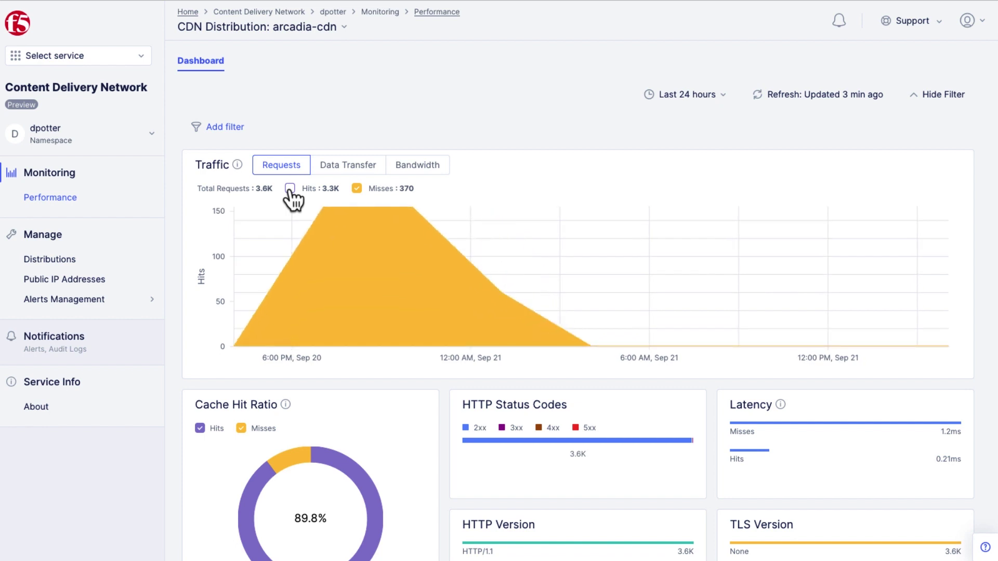
{"action": "left_click", "coordinate": [290, 190]}
{"action": "left_click", "coordinate": [350, 173]}
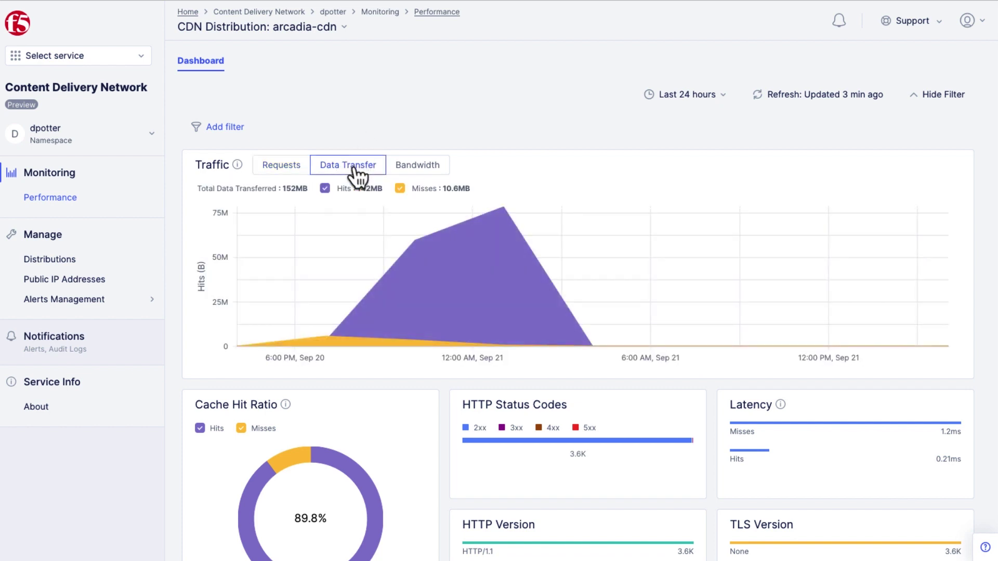
{"action": "left_click", "coordinate": [421, 168]}
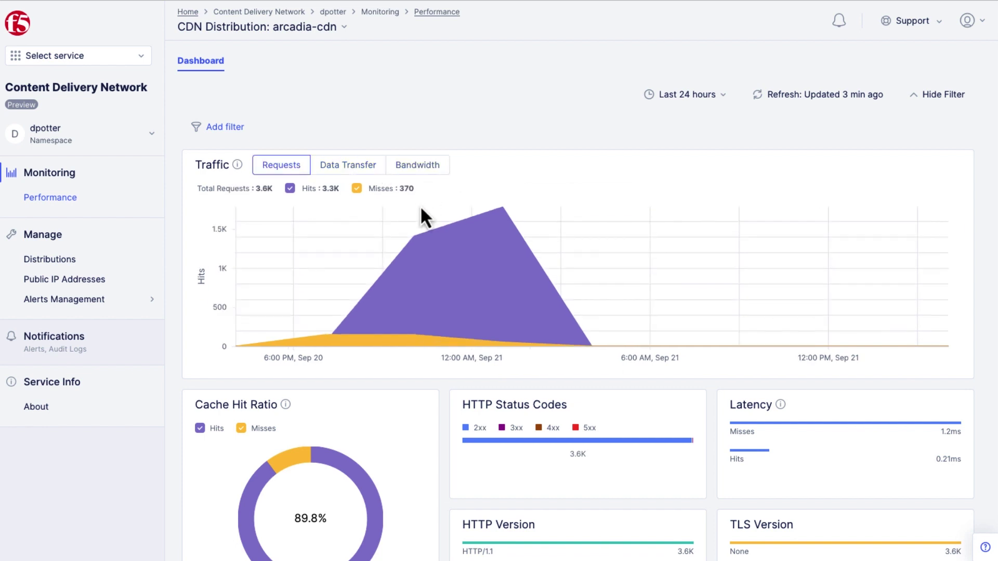
{"action": "scroll", "coordinate": [321, 410], "scroll_direction": "down", "scroll_amount": 2}
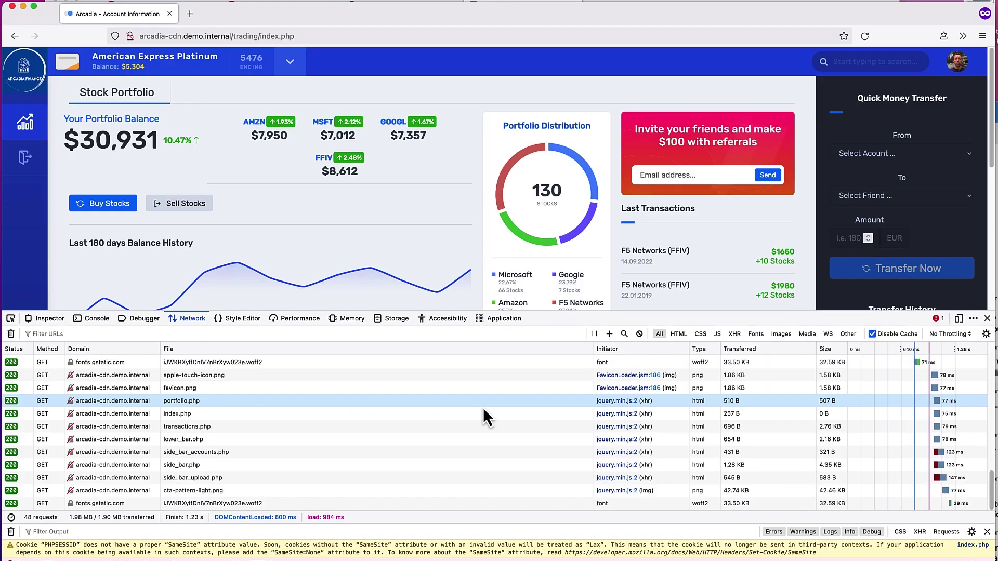
{"action": "left_click", "coordinate": [482, 406]}
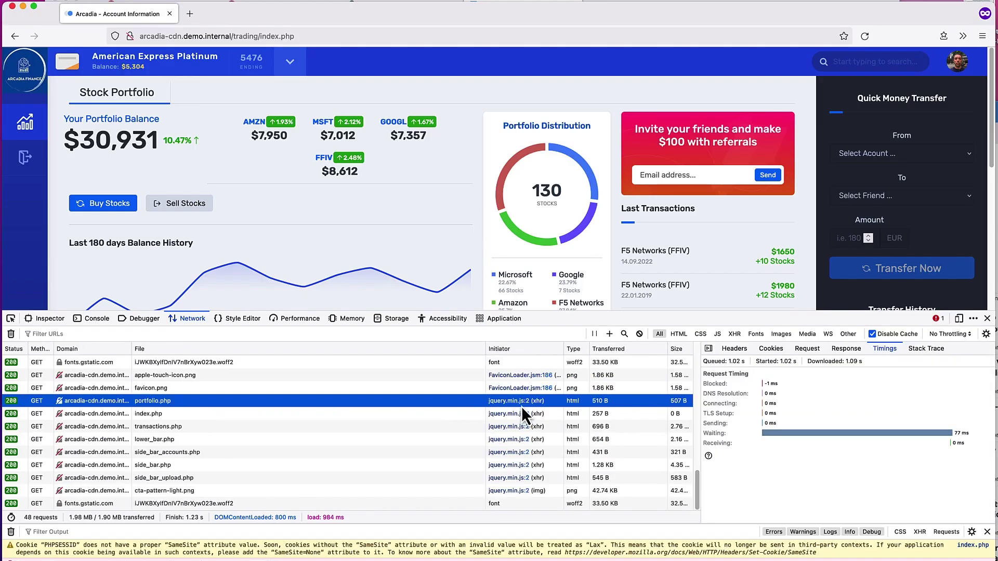
Step: Confirm the x-cache-status HIT header on the CDN-served portfolio.php request, then view its timings
{"action": "left_click", "coordinate": [730, 352]}
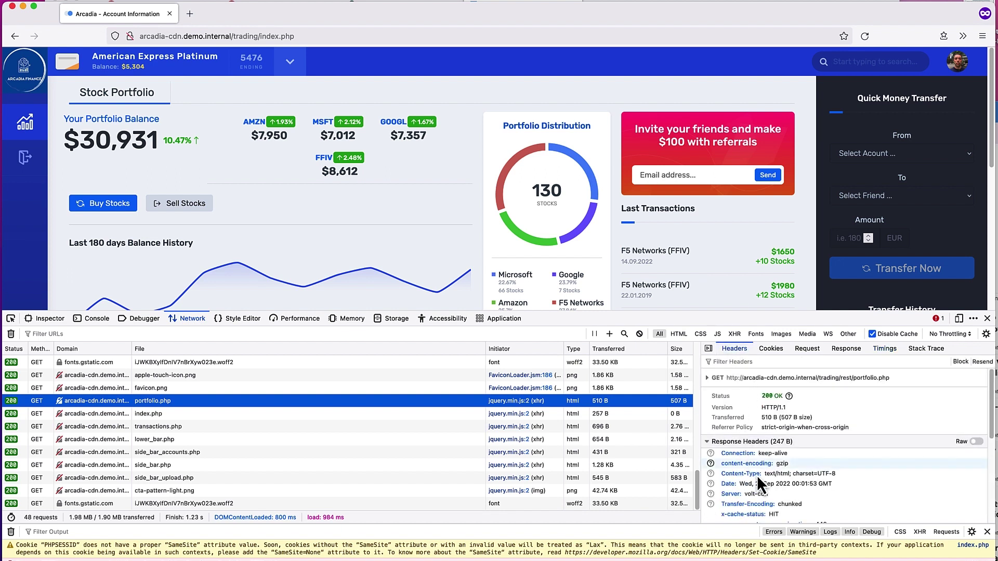
{"action": "scroll", "coordinate": [760, 481], "scroll_direction": "down", "scroll_amount": 3}
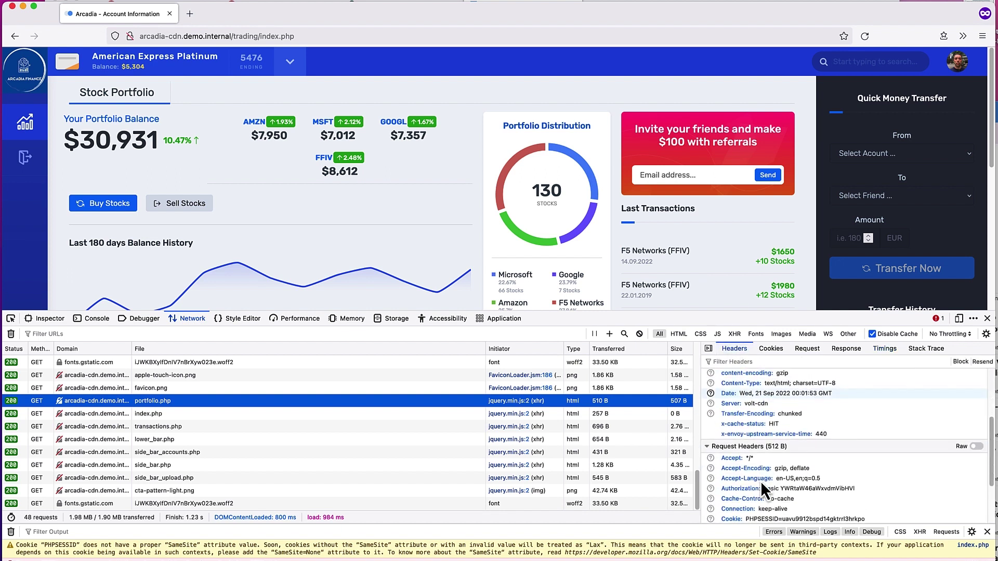
{"action": "left_click", "coordinate": [750, 417]}
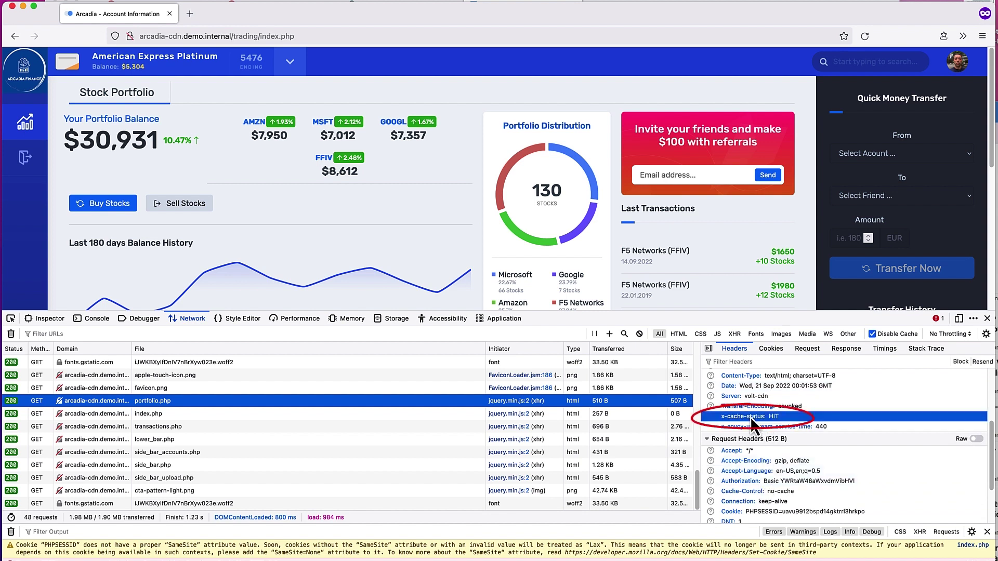
{"action": "left_click", "coordinate": [885, 351]}
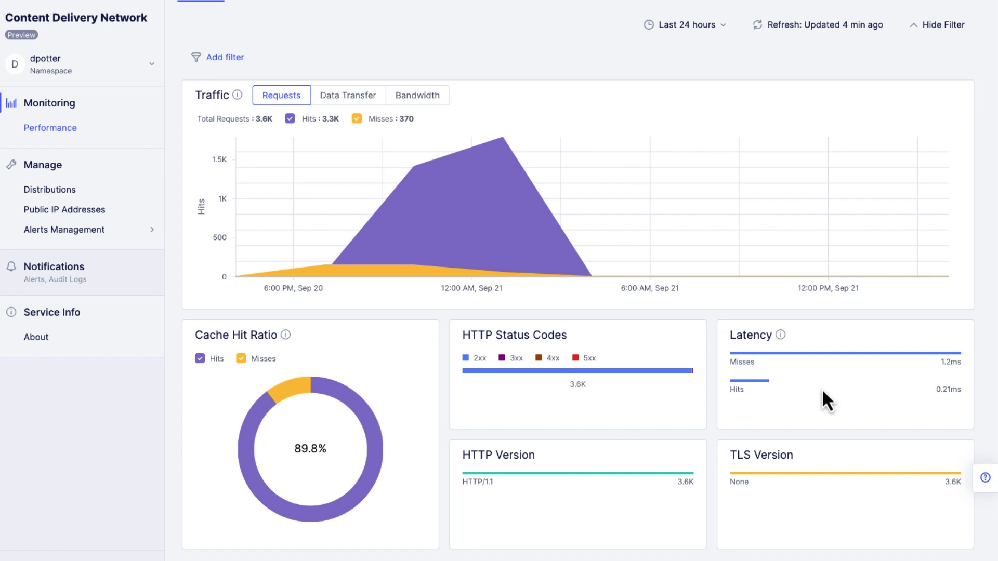
Step: List the dashboard time-range options with Last 24 hours still selected
{"action": "left_click", "coordinate": [690, 26]}
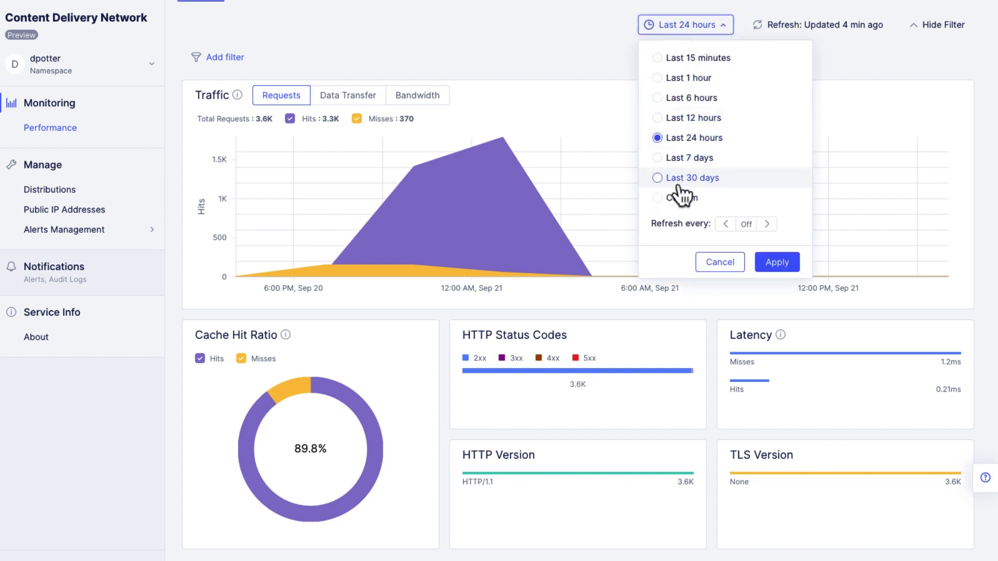